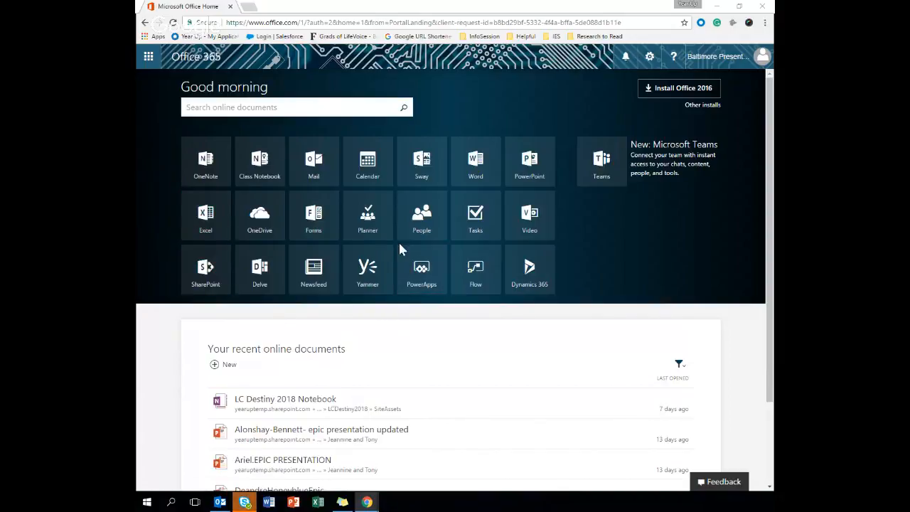
- Open the Mail app from the Office 365 home page
{"action": "left_click", "coordinate": [333, 186]}
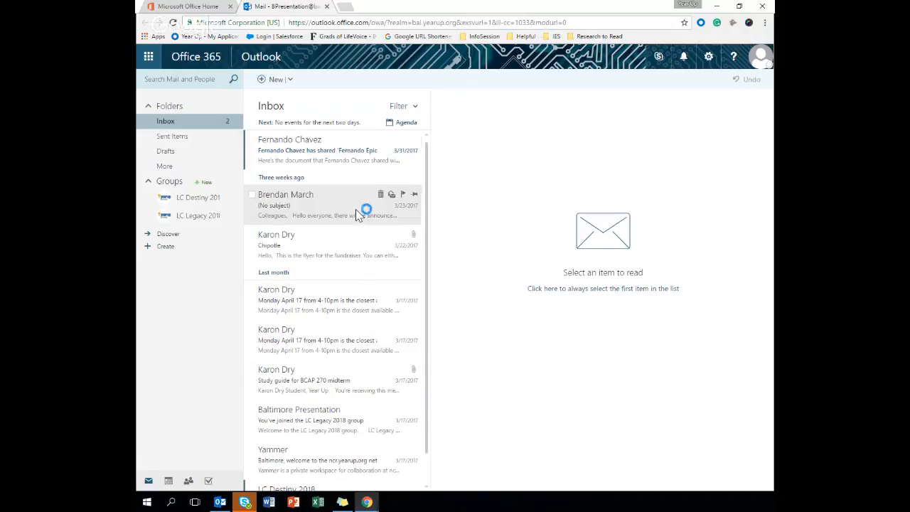
- Create a new blank calendar event from the New menu
{"action": "left_click", "coordinate": [339, 151]}
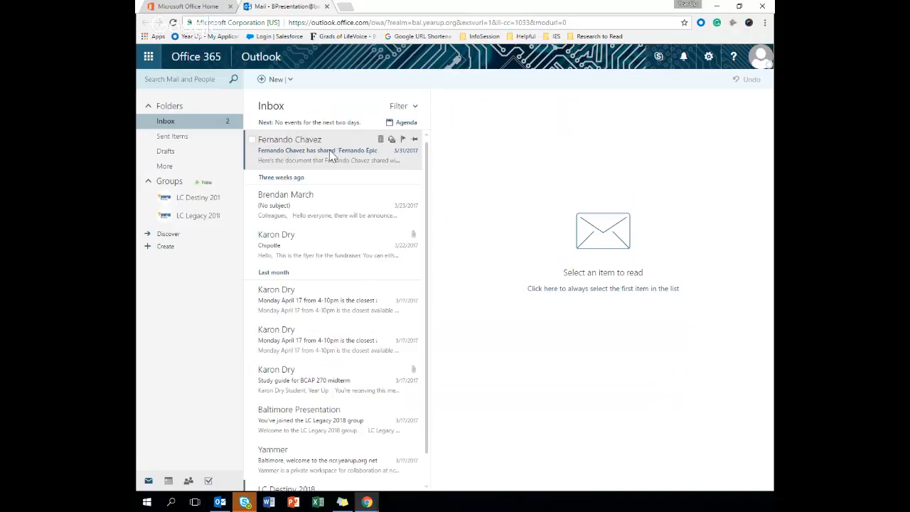
{"action": "left_click", "coordinate": [293, 83]}
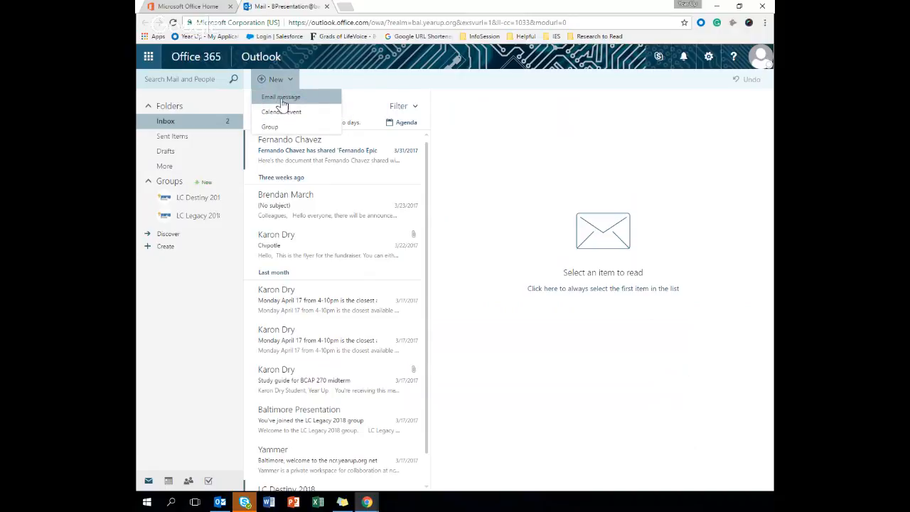
{"action": "left_click", "coordinate": [296, 115]}
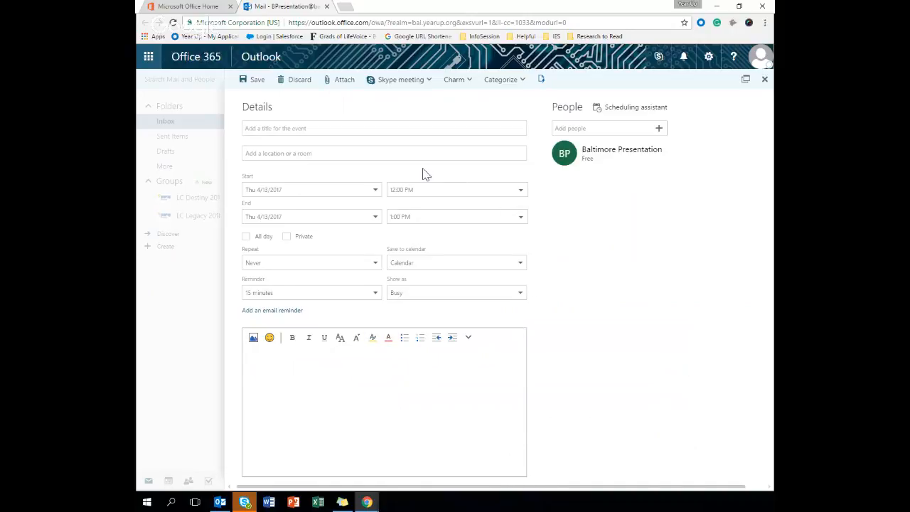
- Enter the title '1:1 Meeting with Coach Chris' and the location 'Main Office'
{"action": "left_click", "coordinate": [387, 131]}
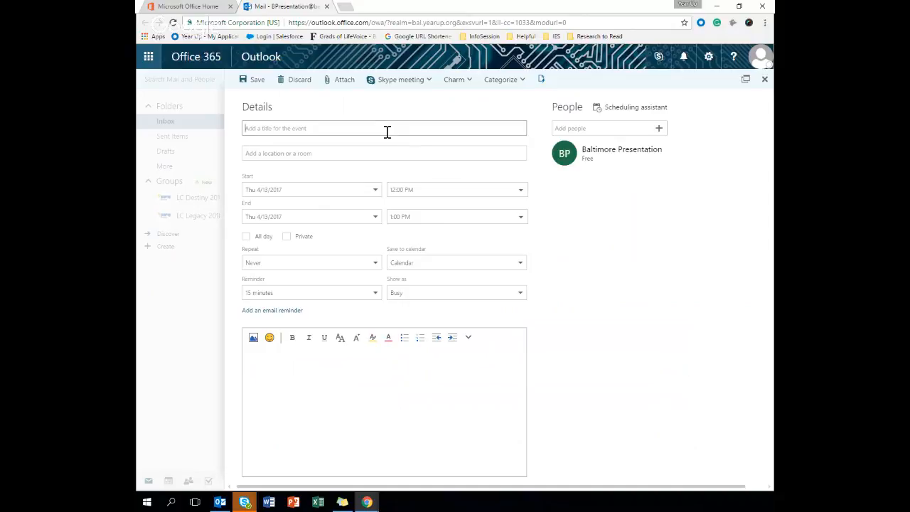
{"action": "type", "text": "I"}
{"action": "type", "text": "t"}
{"action": "type", "text": "1 Meeting with "}
{"action": "type", "text": "Coach Chris"}
{"action": "left_click", "coordinate": [381, 150]}
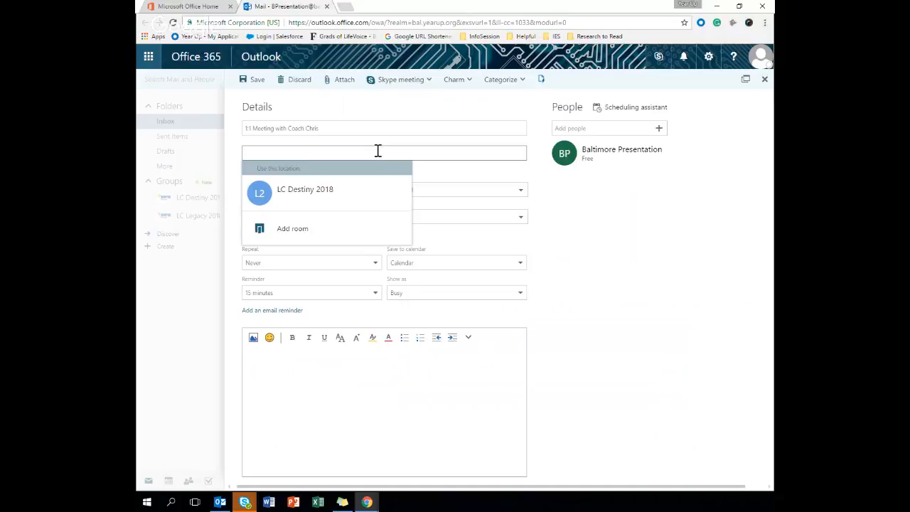
{"action": "type", "text": "Main"}
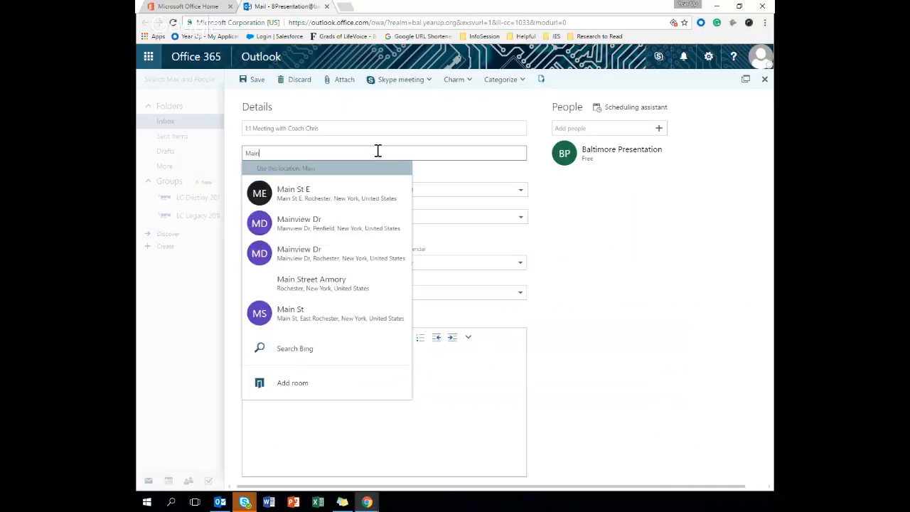
{"action": "type", "text": " Off"}
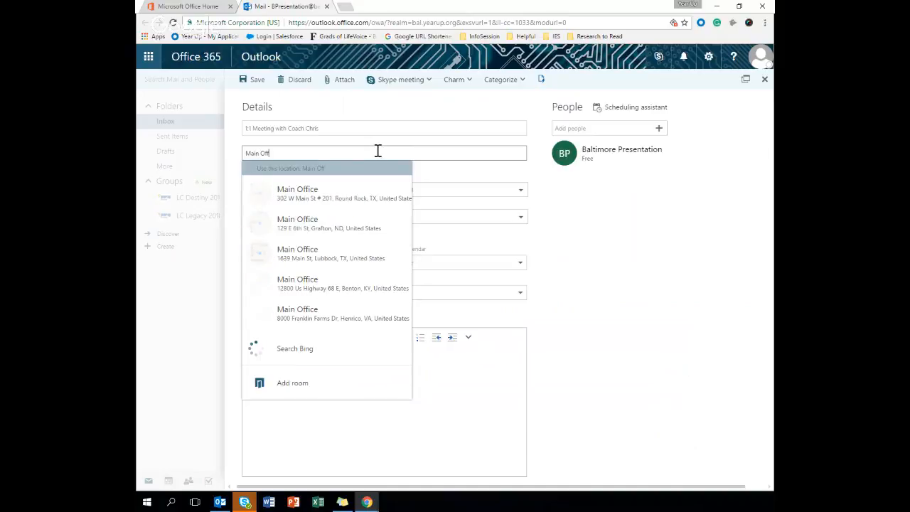
{"action": "type", "text": "ice"}
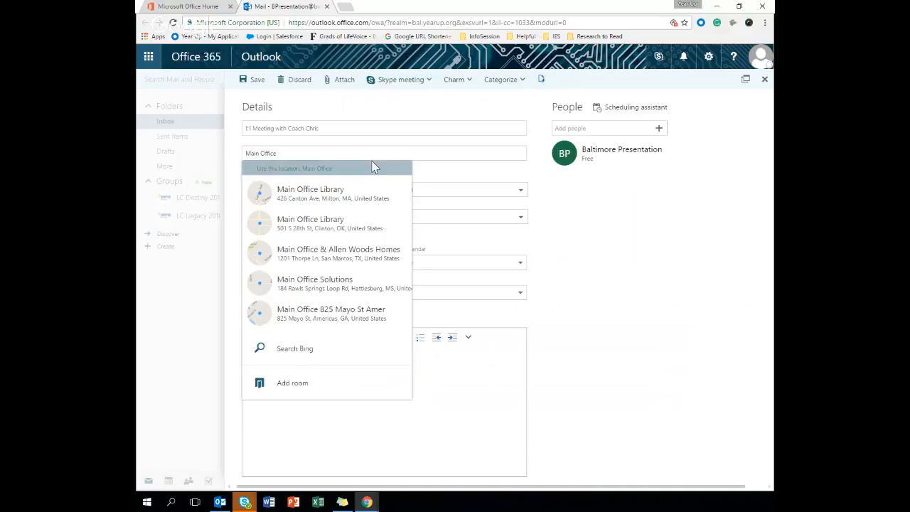
{"action": "left_click", "coordinate": [437, 176]}
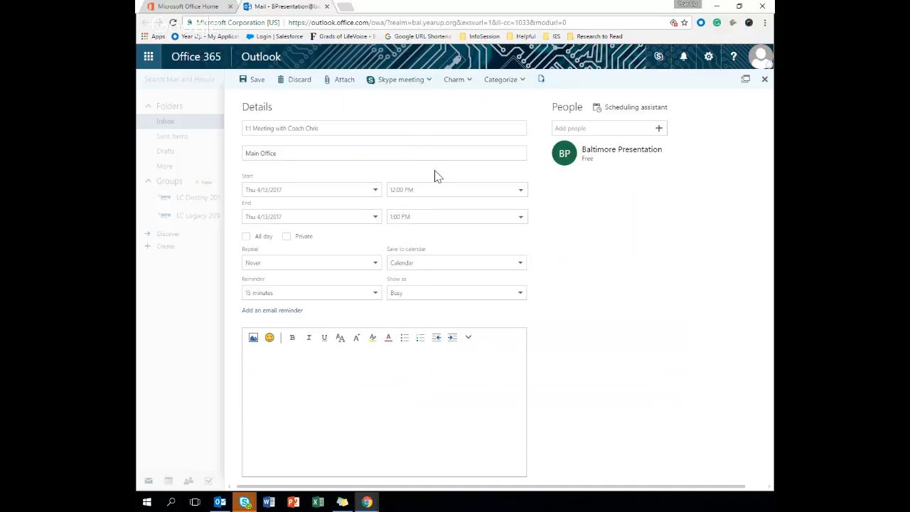
- Move the event to Friday 4/14/2017, starting 12:30 PM and ending 1:00 PM
{"action": "left_click", "coordinate": [375, 190]}
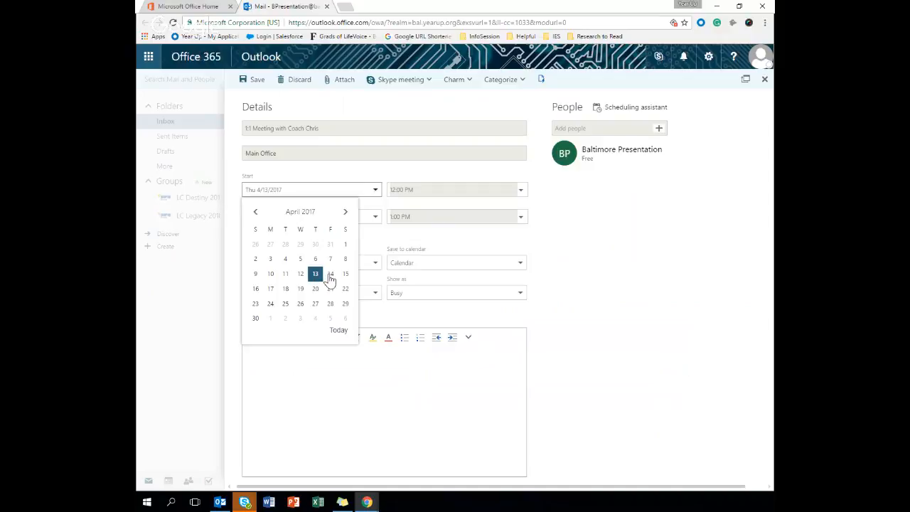
{"action": "left_click", "coordinate": [330, 275]}
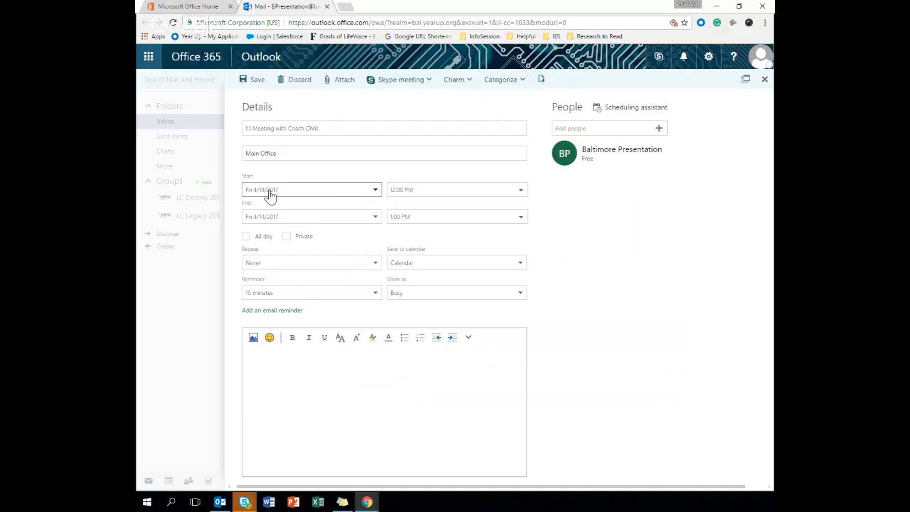
{"action": "left_click", "coordinate": [391, 189]}
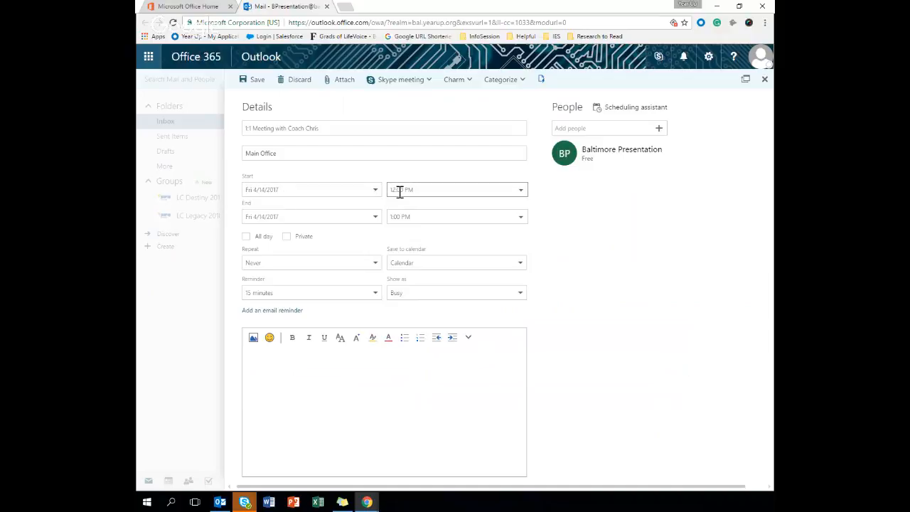
{"action": "left_click", "coordinate": [519, 191]}
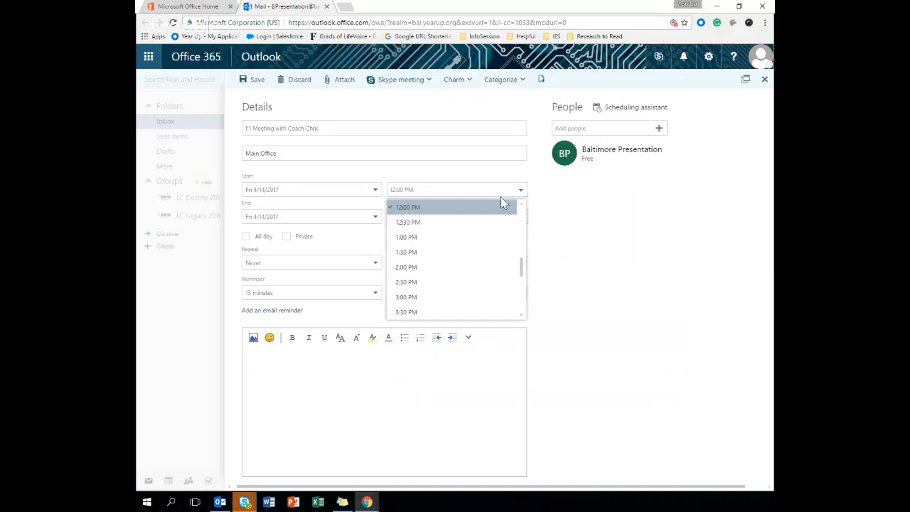
{"action": "left_click", "coordinate": [482, 224]}
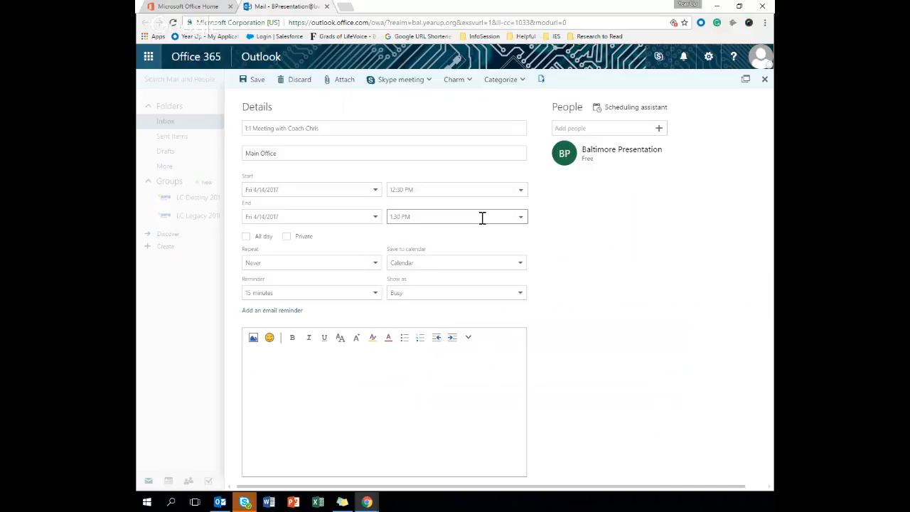
{"action": "left_click", "coordinate": [520, 223]}
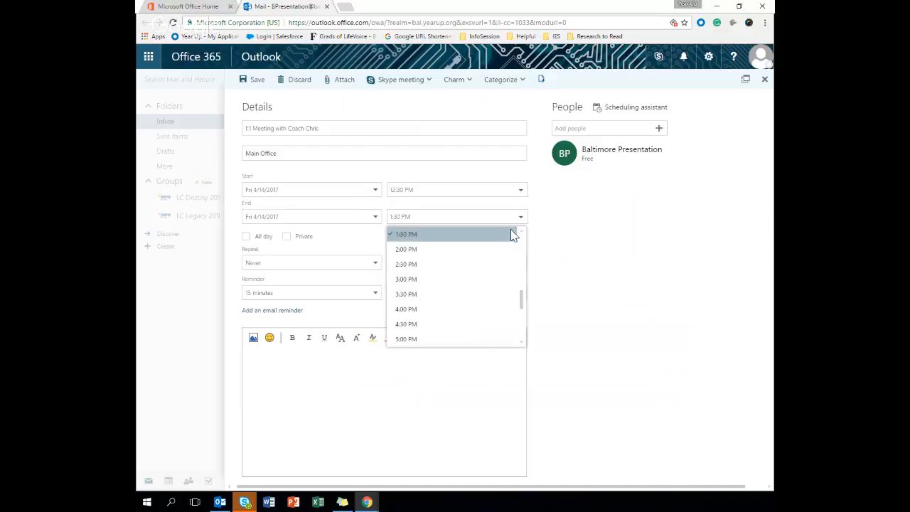
{"action": "scroll", "coordinate": [509, 236], "scroll_direction": "up", "scroll_amount": 2}
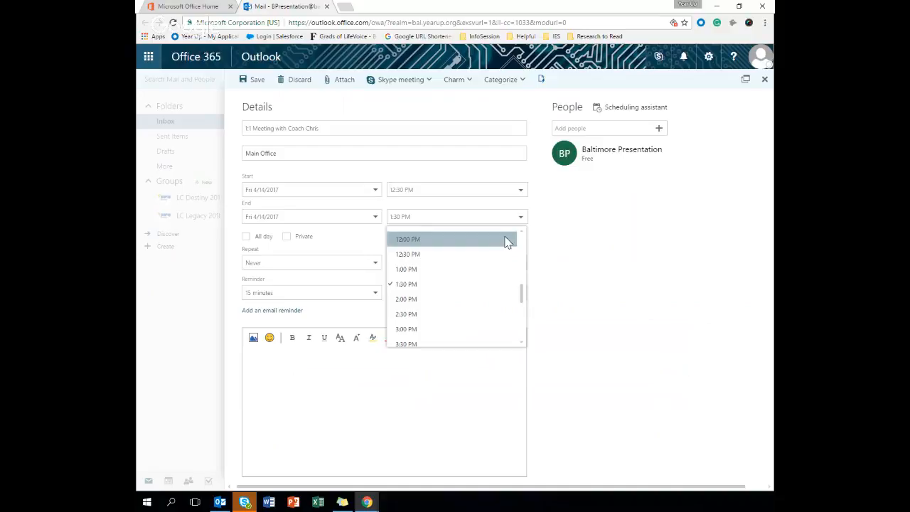
{"action": "scroll", "coordinate": [507, 243], "scroll_direction": "up", "scroll_amount": 3}
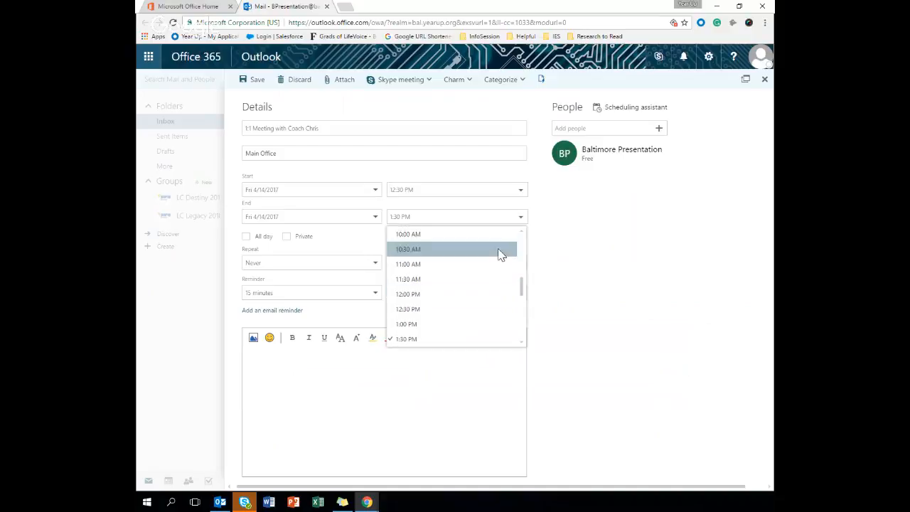
{"action": "scroll", "coordinate": [501, 254], "scroll_direction": "down", "scroll_amount": 3}
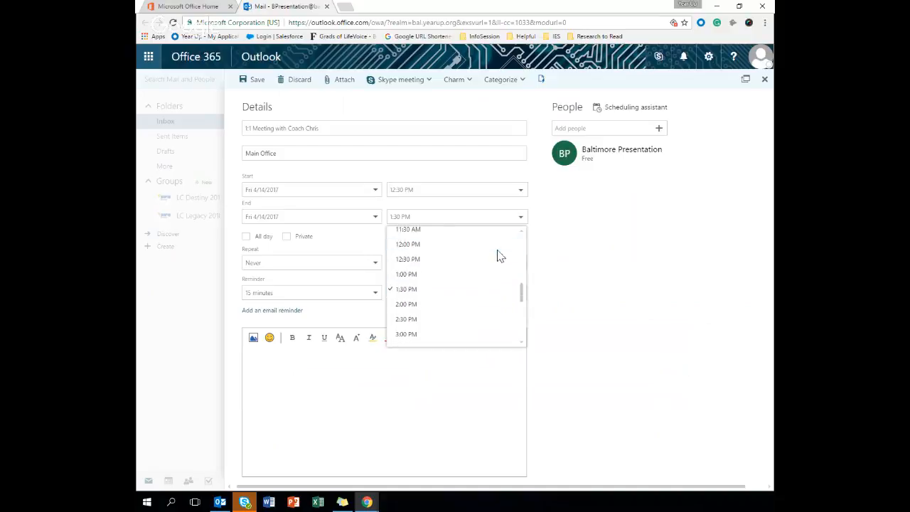
{"action": "left_click", "coordinate": [457, 276]}
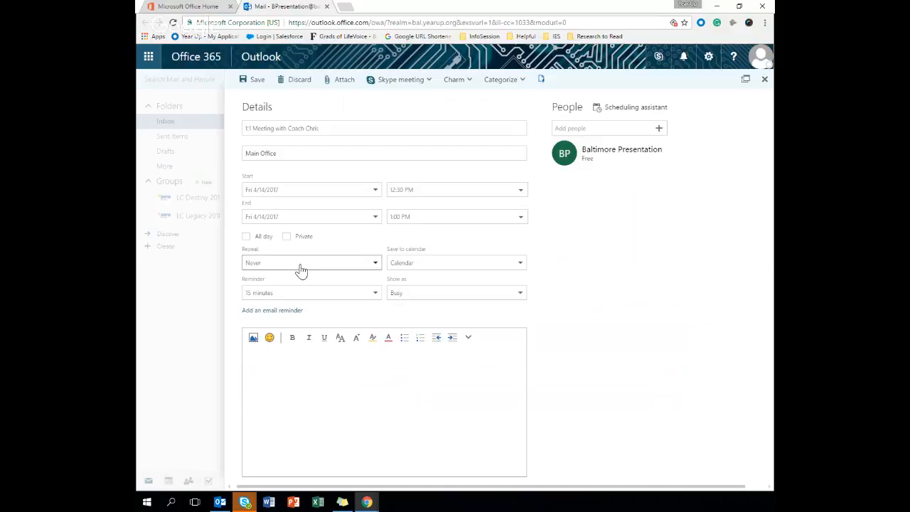
- Leave Repeat at Never and set the reminder to 4 hours
{"action": "left_click", "coordinate": [301, 271]}
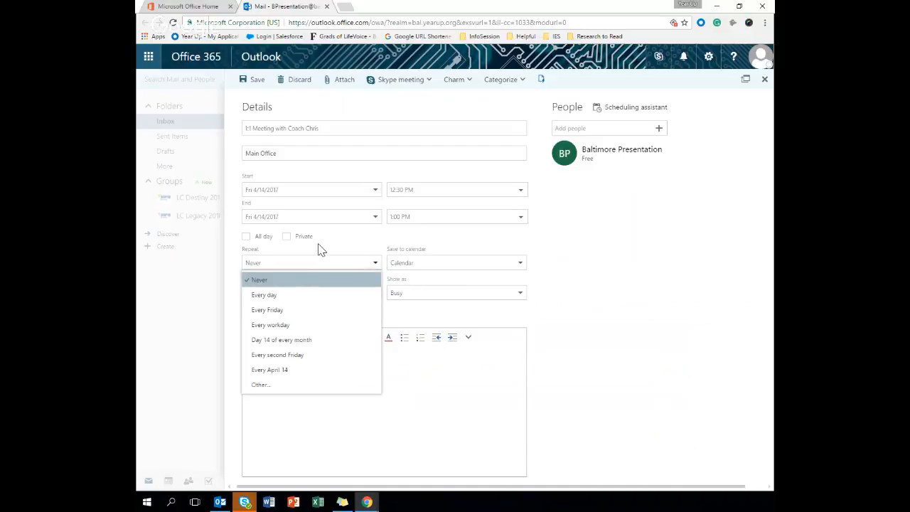
{"action": "left_click", "coordinate": [319, 247]}
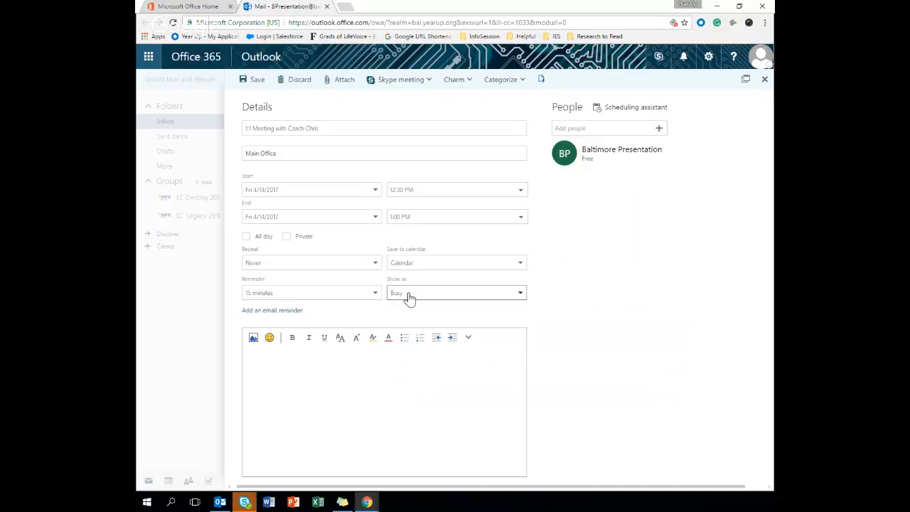
{"action": "left_click", "coordinate": [357, 298]}
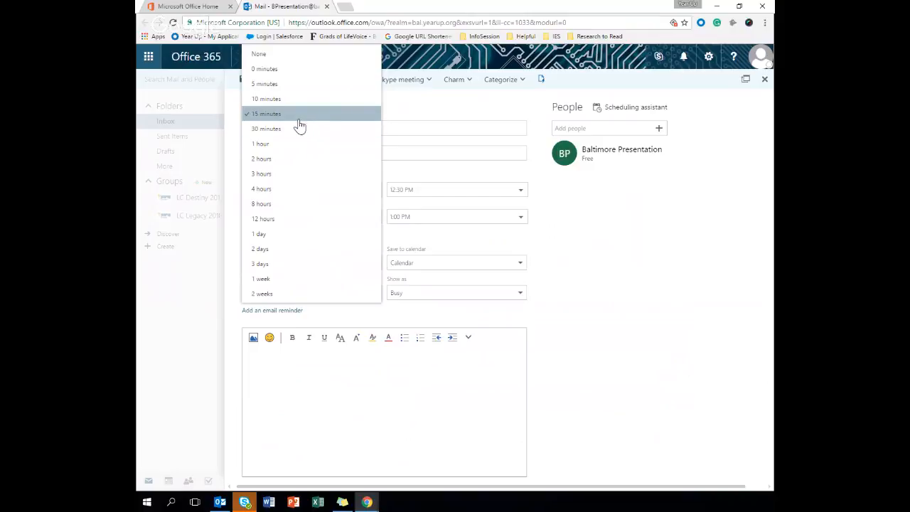
{"action": "left_click", "coordinate": [282, 190]}
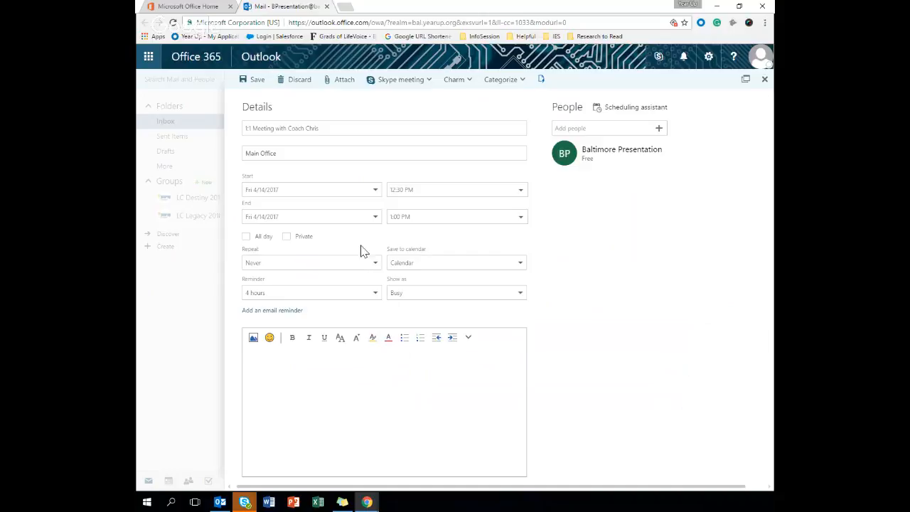
- Add the coach as an attendee by typing his name and picking the suggestion
{"action": "left_click", "coordinate": [568, 130]}
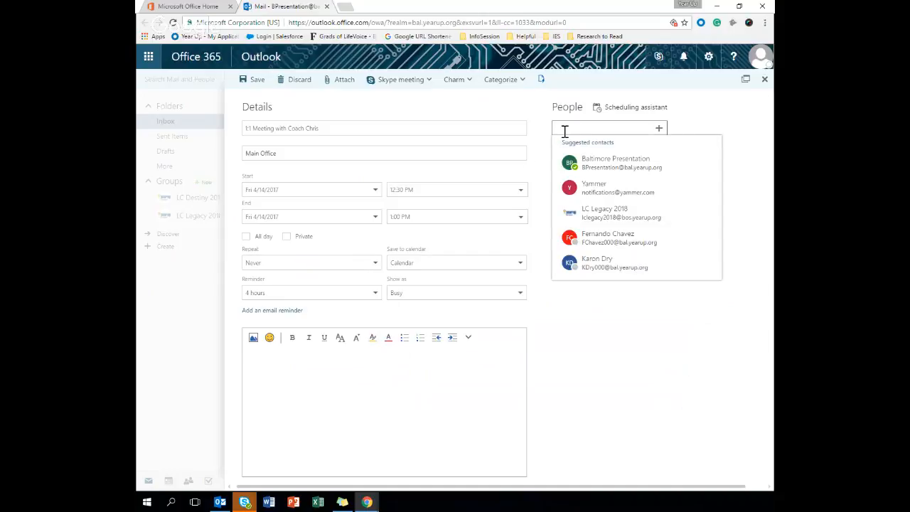
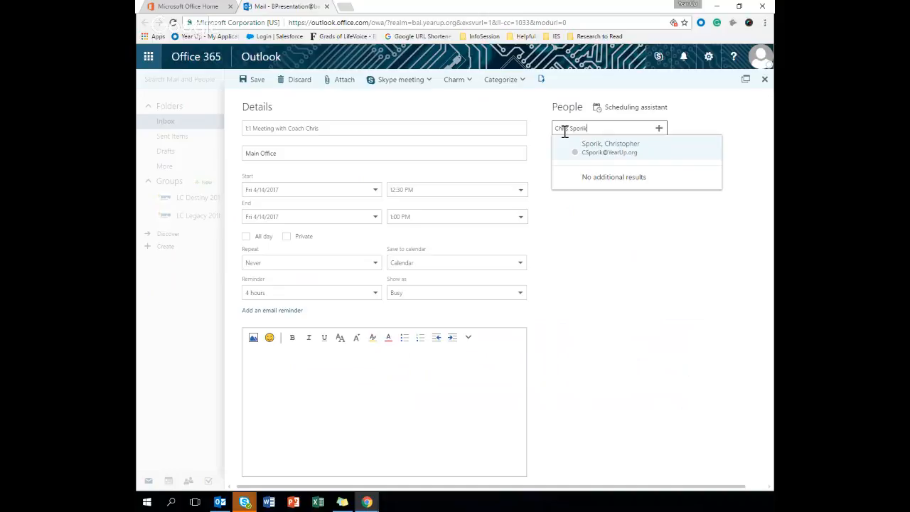
{"action": "left_click", "coordinate": [617, 148]}
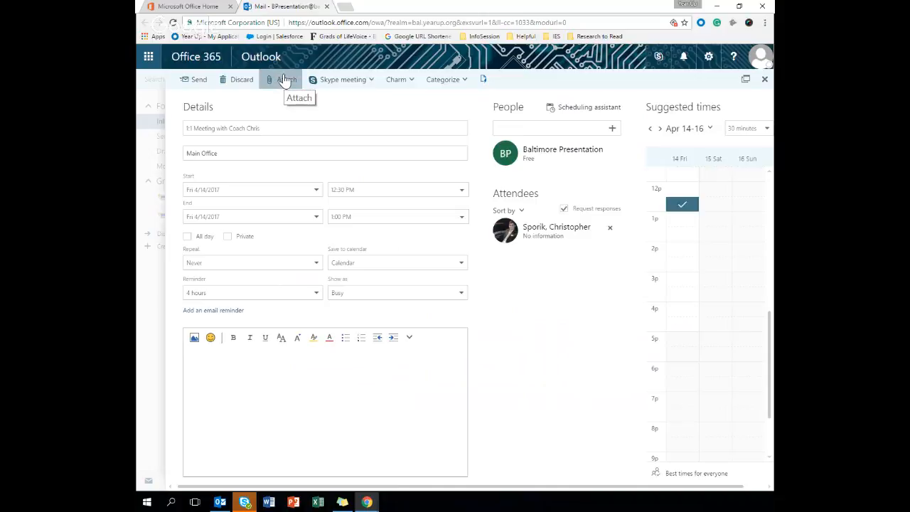
{"action": "left_click", "coordinate": [284, 80]}
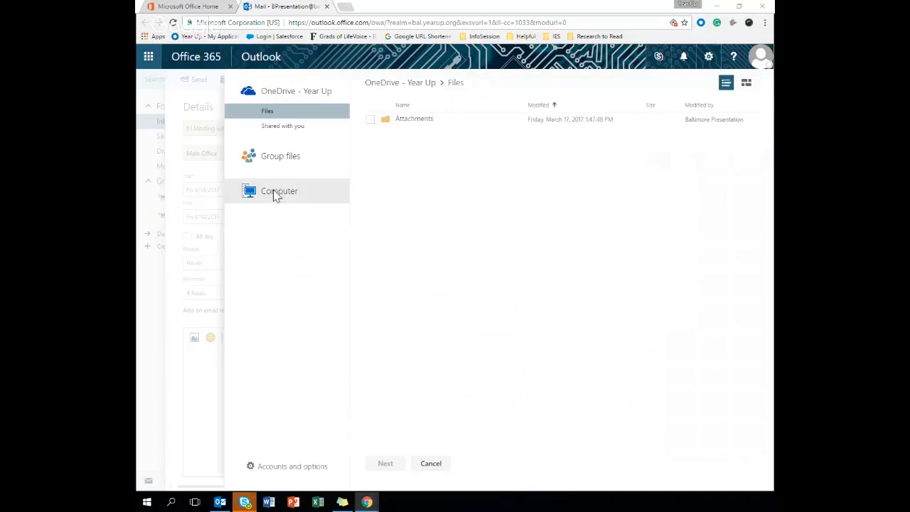
{"action": "left_click", "coordinate": [274, 193]}
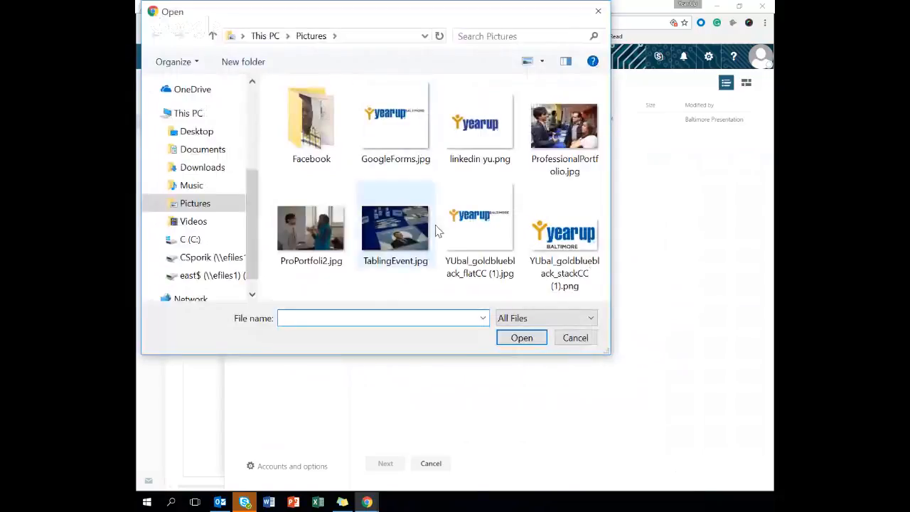
{"action": "left_click", "coordinate": [573, 339]}
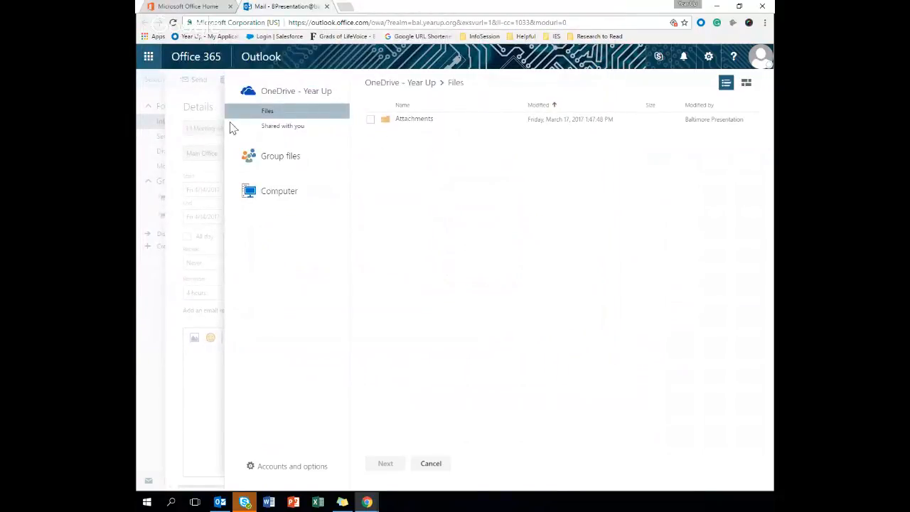
{"action": "left_click", "coordinate": [440, 465]}
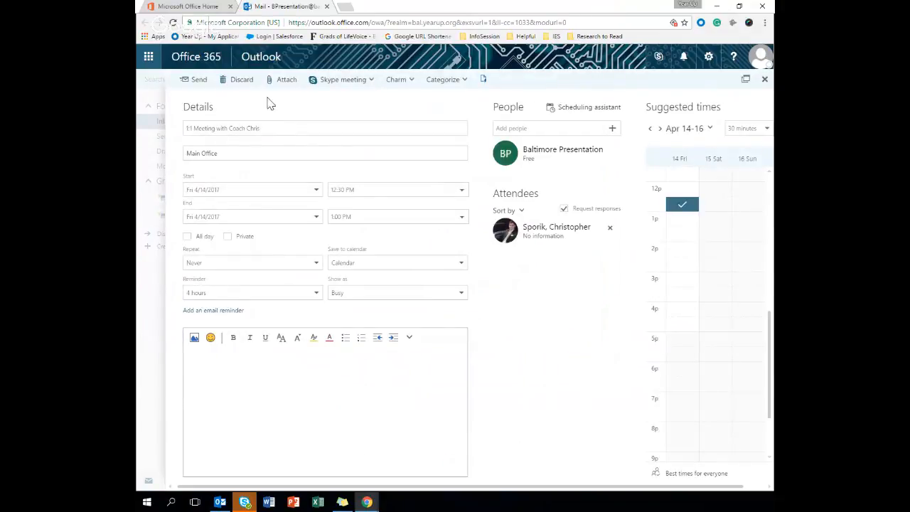
{"action": "left_click", "coordinate": [260, 399]}
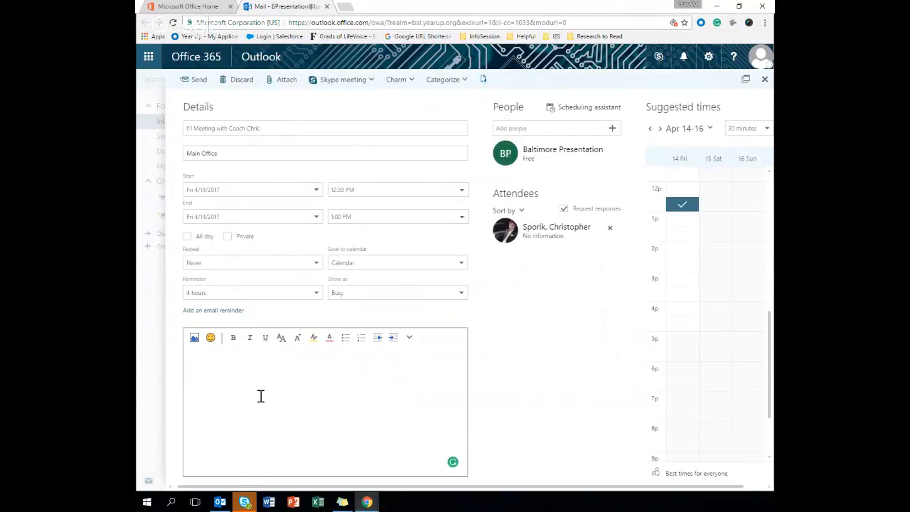
- Write 'I want to discuss: Epic Presentation' and 'Performance' on separate lines, then send
{"action": "type", "text": "I want to discuss:  "}
{"action": "type", "text": "Epic Presentation"}
{"action": "key", "text": "Return"}
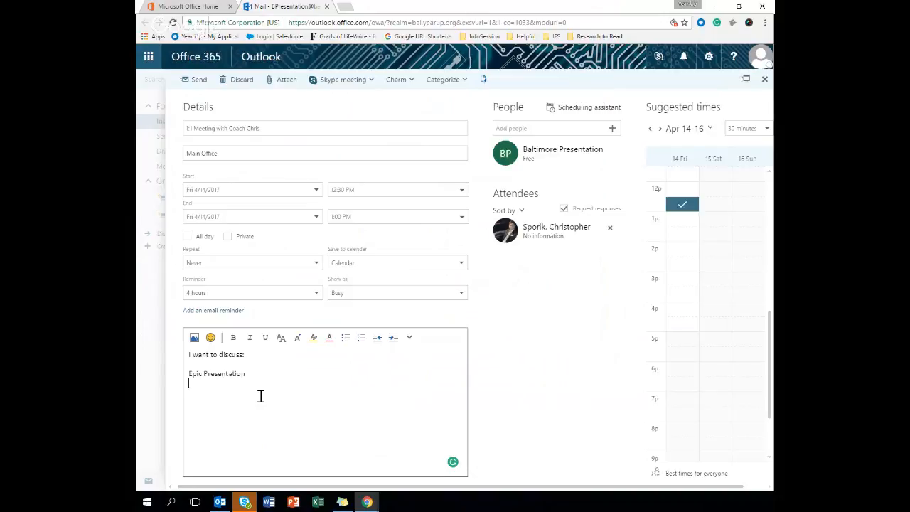
{"action": "type", "text": "Performance"}
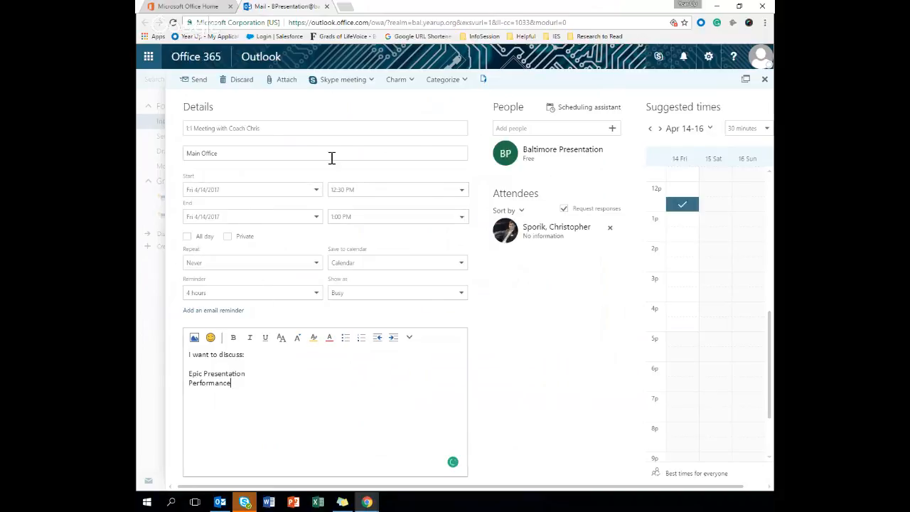
{"action": "left_click", "coordinate": [194, 80]}
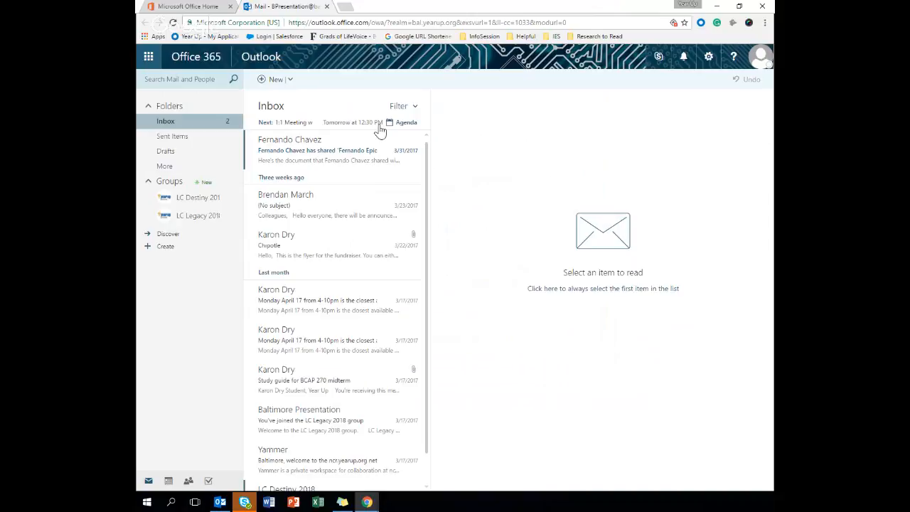
- Open the Calendar, view Friday April 14, then return to Thursday April 13
{"action": "left_click", "coordinate": [168, 480]}
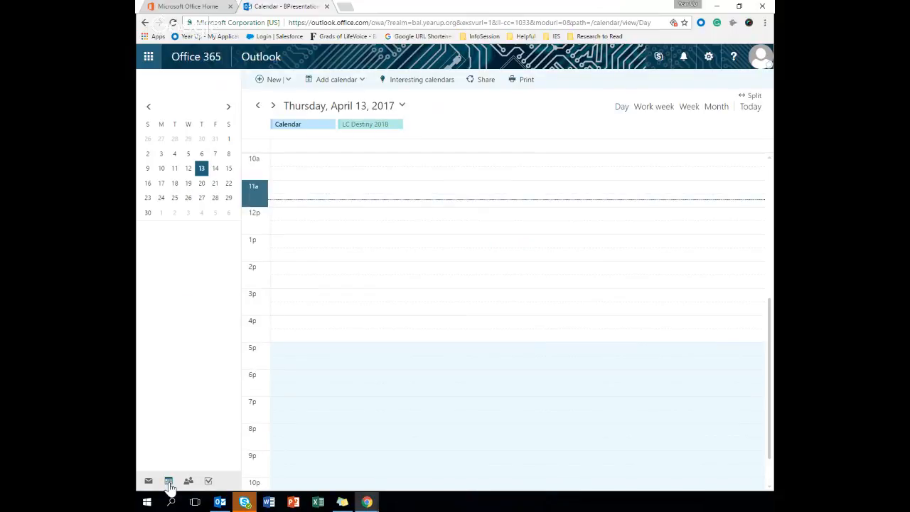
{"action": "left_click", "coordinate": [272, 106]}
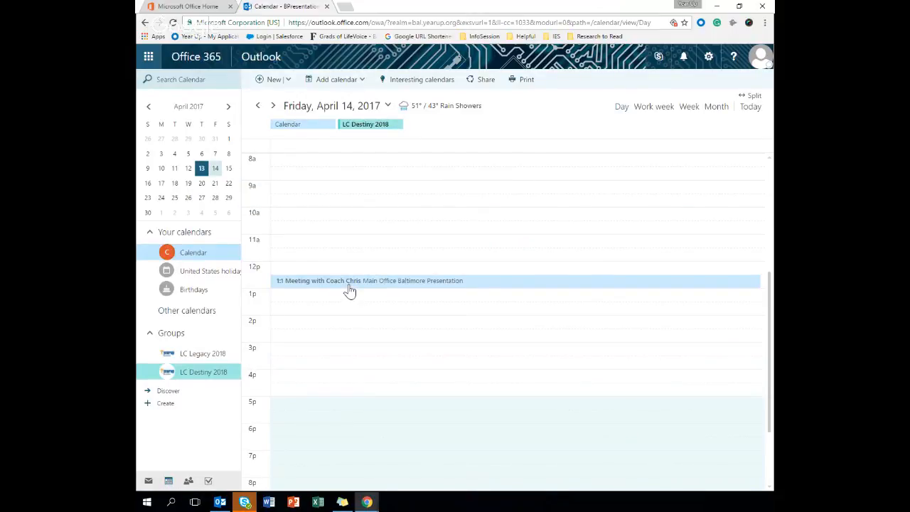
{"action": "left_click", "coordinate": [258, 106]}
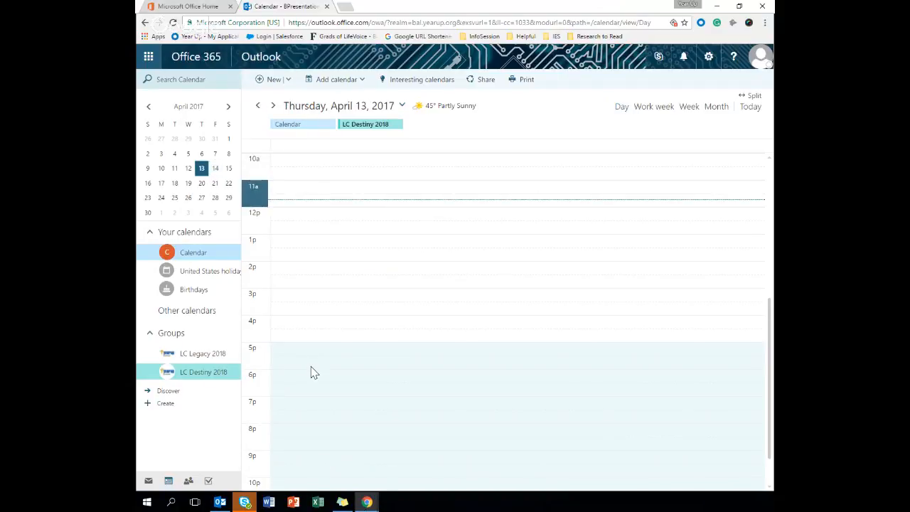